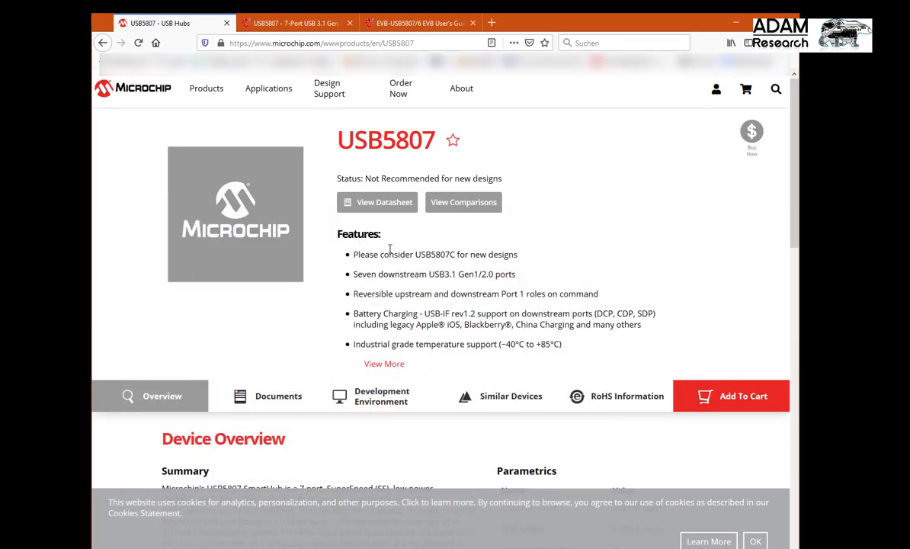
# - View the EVB-USB5807 board figure in the EVB user's guide, then the USB5807 7-Port USB 3.1 document
pyautogui.click(419, 22)
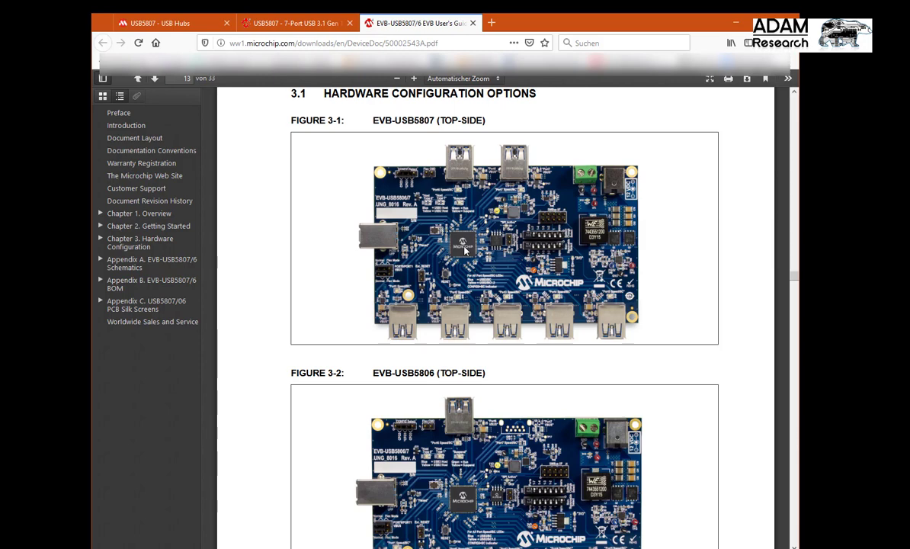
pyautogui.click(295, 23)
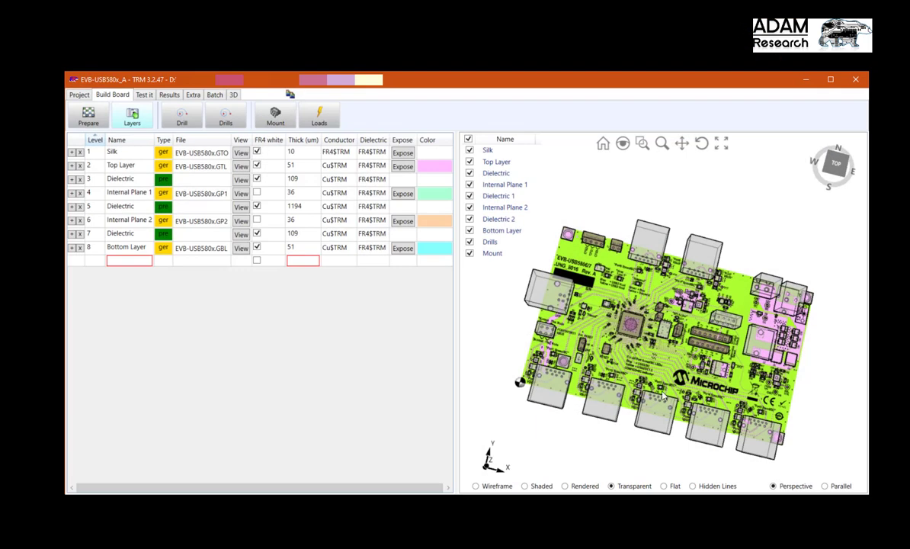
# - In TRM, widen the 3D view beside the layer table and inspect the complete board with its mounted components
pyautogui.moveTo(671, 412); pyautogui.dragTo(490, 331)
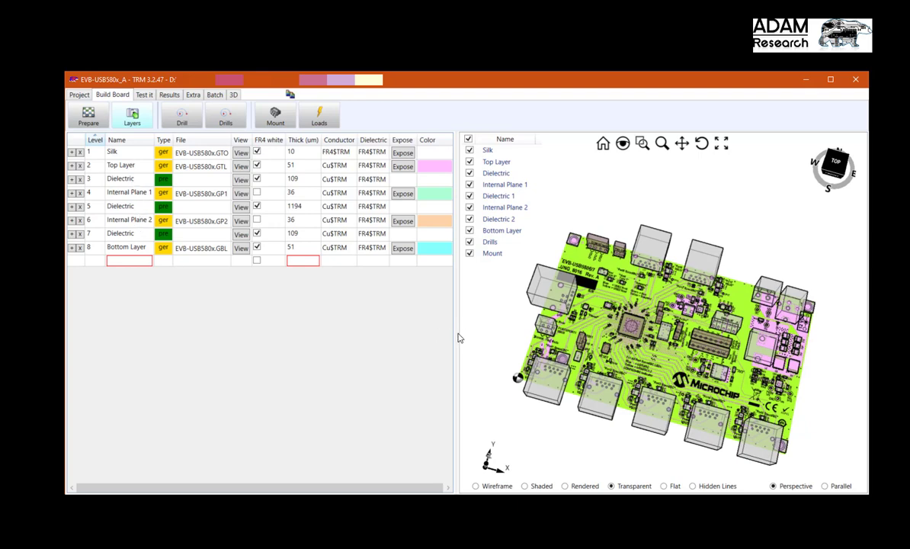
pyautogui.moveTo(455, 333); pyautogui.dragTo(252, 336)
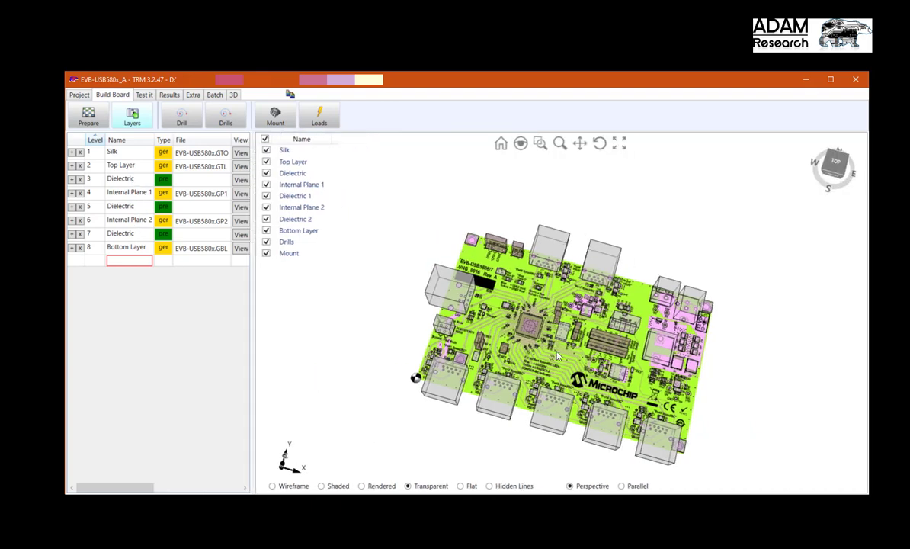
pyautogui.scroll(2, 596, 359)
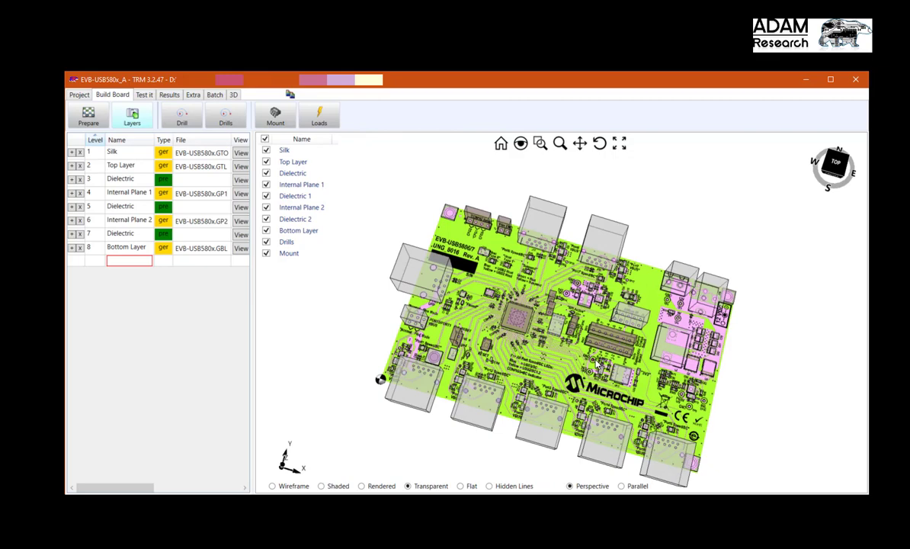
pyautogui.moveTo(591, 345)
pyautogui.mouseDown()
pyautogui.moveTo(601, 248)
pyautogui.moveTo(596, 150)
pyautogui.moveTo(599, 361)
pyautogui.mouseUp()
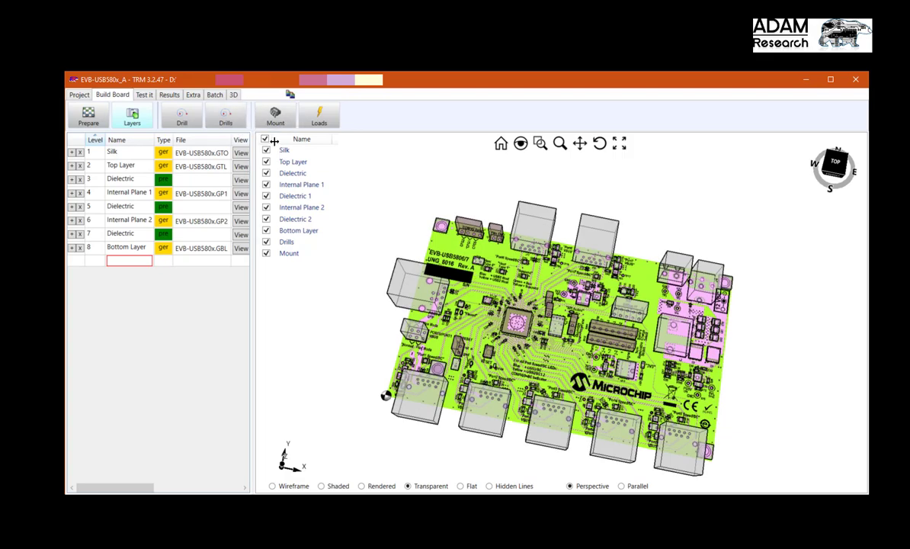
# - Show only the Top Layer and Drills in the 3D view and examine the traces and vias around the central chip
pyautogui.click(265, 139)
pyautogui.click(266, 162)
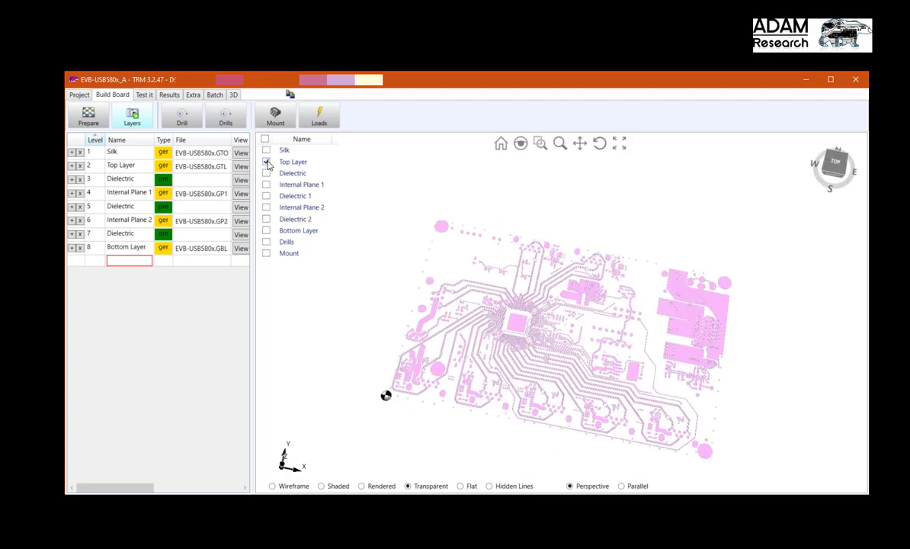
pyautogui.click(266, 242)
pyautogui.scroll(5, 541, 376)
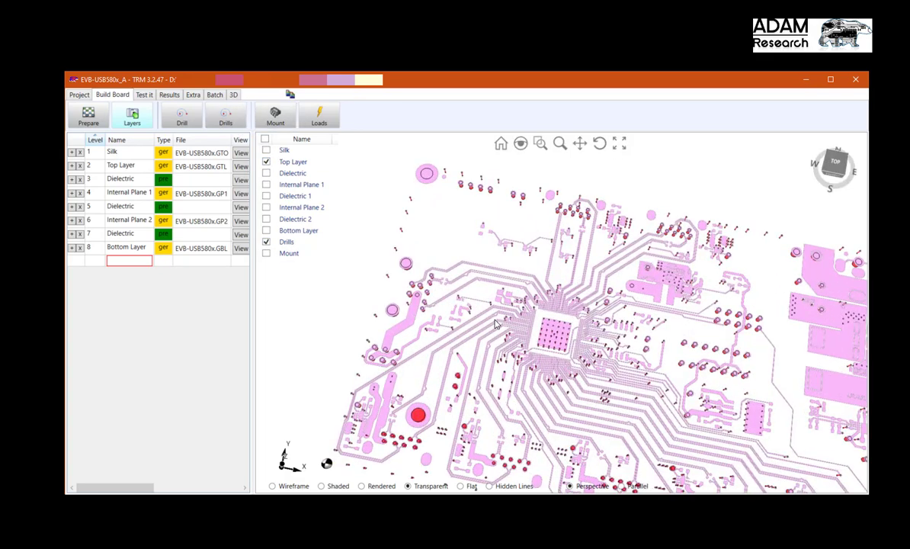
pyautogui.scroll(-4, 541, 376)
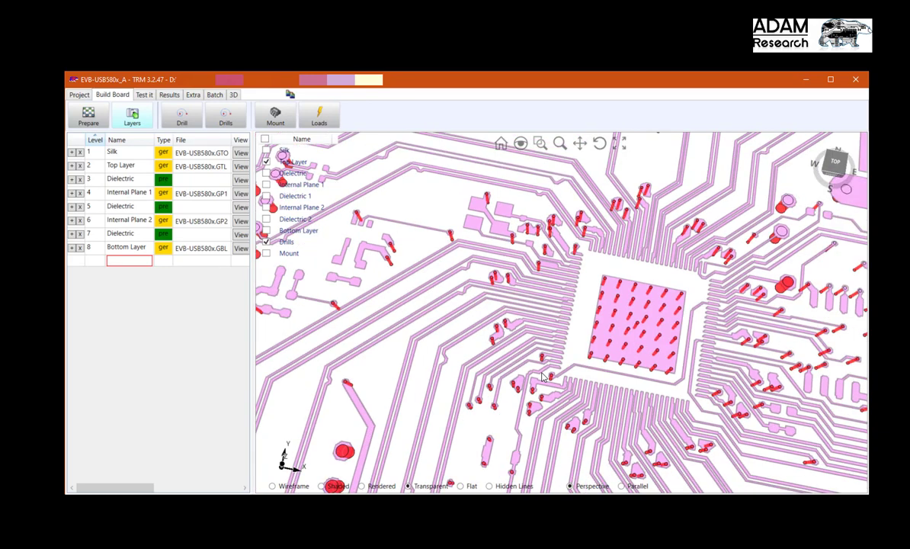
pyautogui.scroll(-1, 431, 259)
pyautogui.scroll(-2, 432, 259)
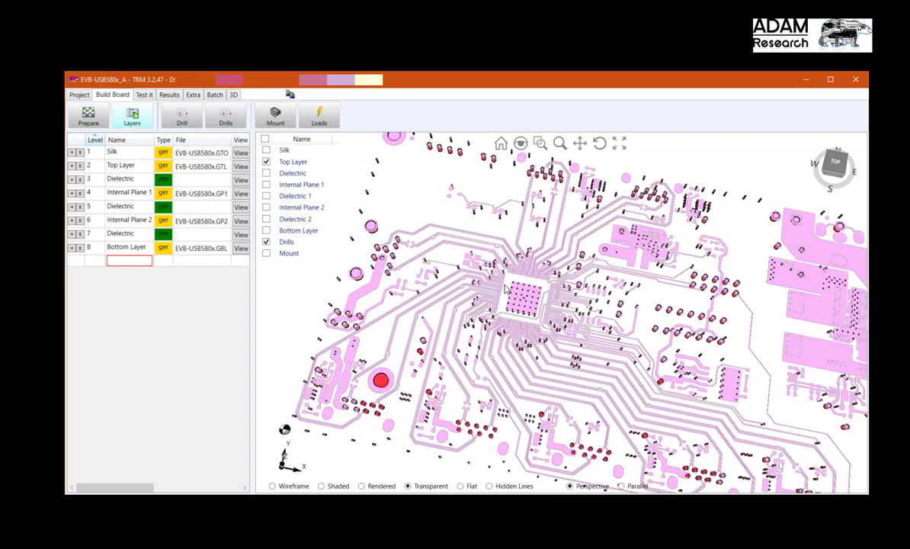
# - Show Internal Plane 1, Internal Plane 2 and the Bottom Layer one at a time together with the drills
pyautogui.click(266, 185)
pyautogui.click(266, 162)
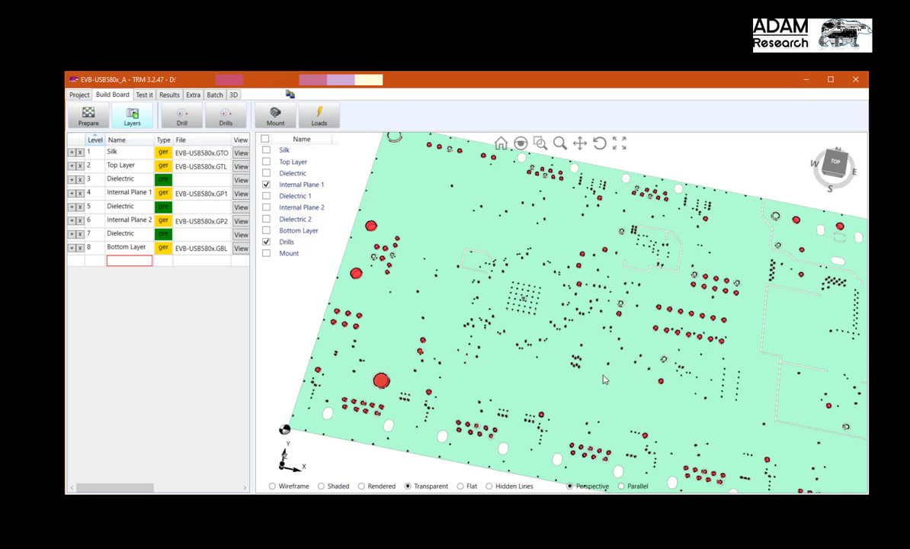
pyautogui.click(266, 184)
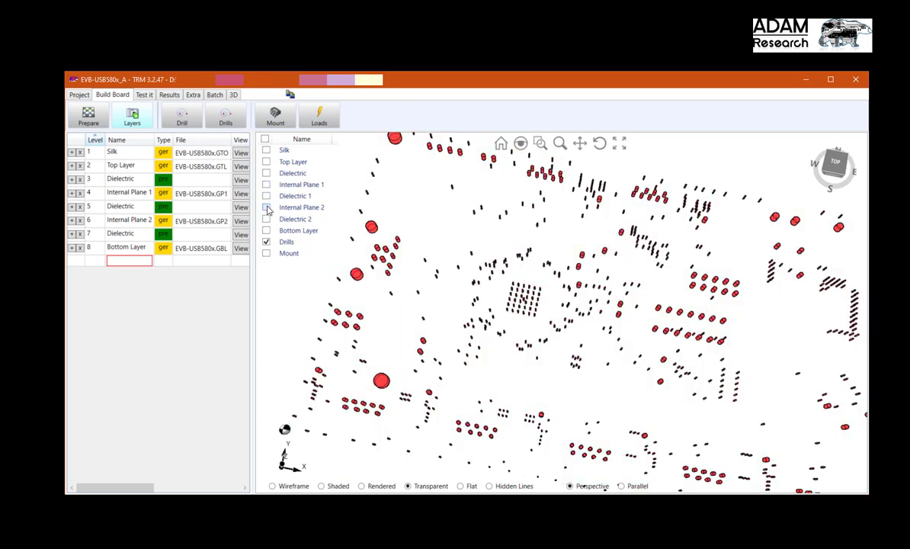
pyautogui.click(266, 207)
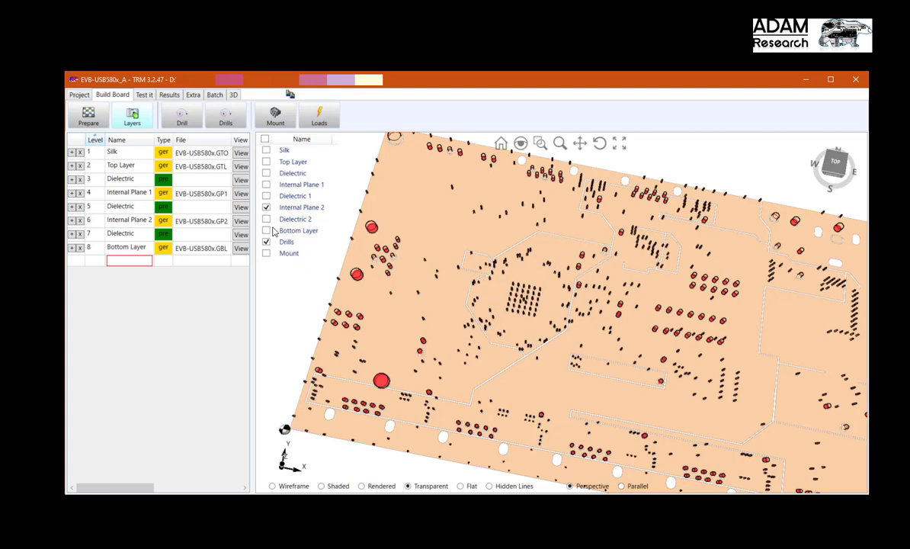
pyautogui.click(266, 207)
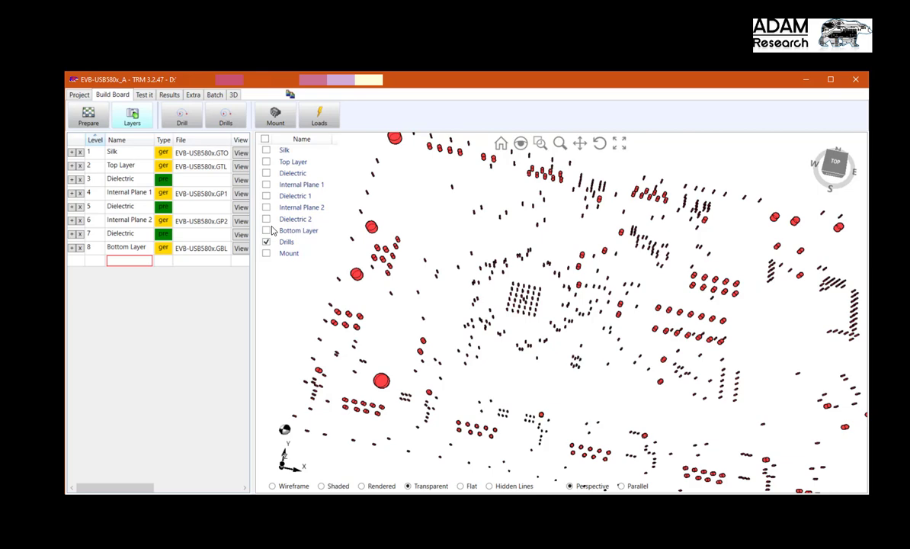
pyautogui.click(266, 231)
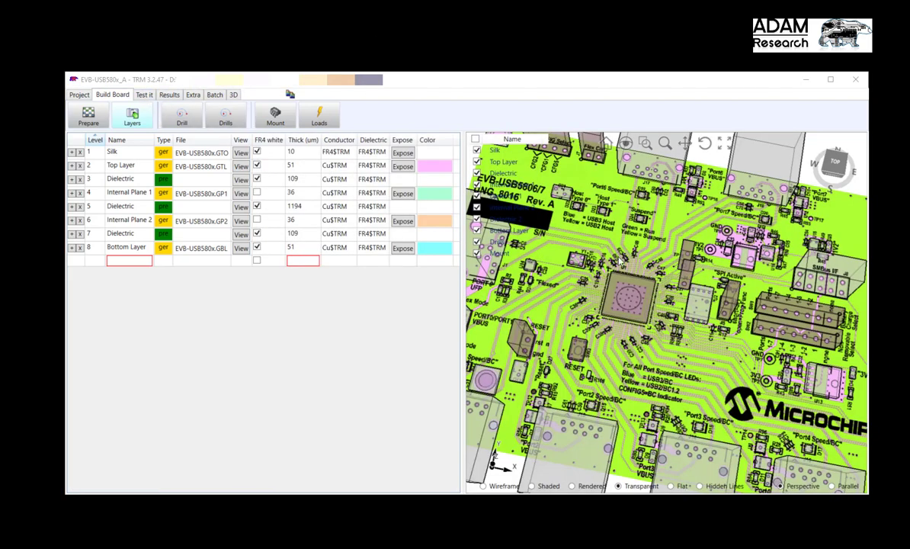
# - Start the board's thermal calculation with the existing settings and follow the solver log
pyautogui.click(144, 95)
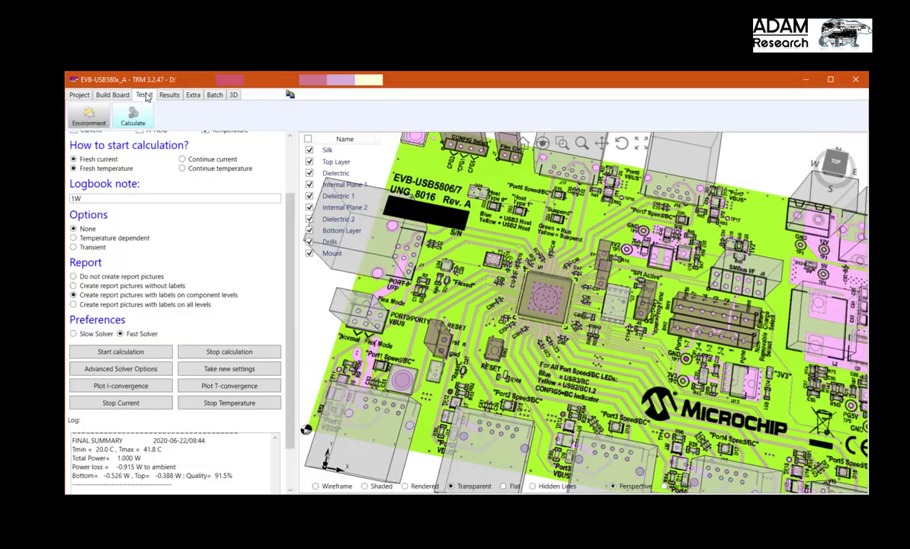
pyautogui.click(116, 351)
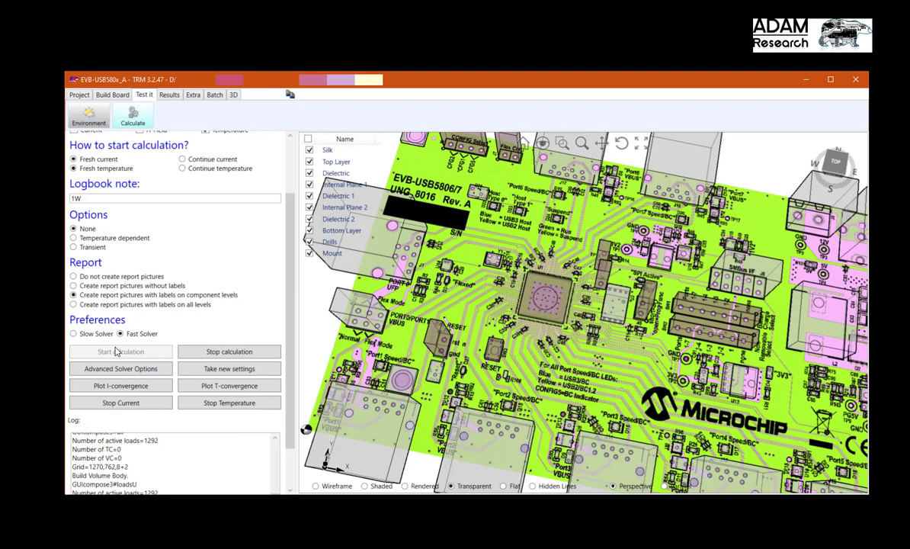
pyautogui.scroll(-2, 181, 433)
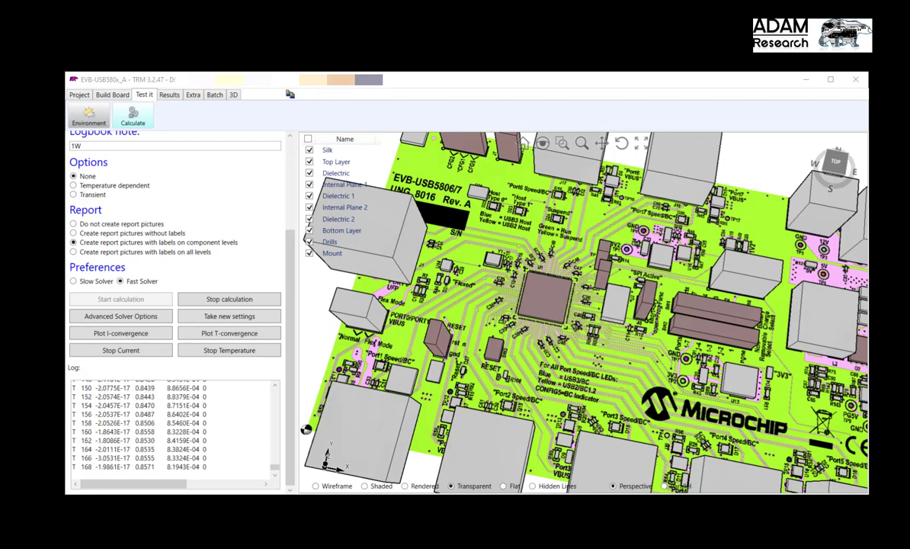
# - View the calculated temperature plots of Comp_top, Top Layer, Internal Plane 1 and Internal Plane 2
pyautogui.click(169, 95)
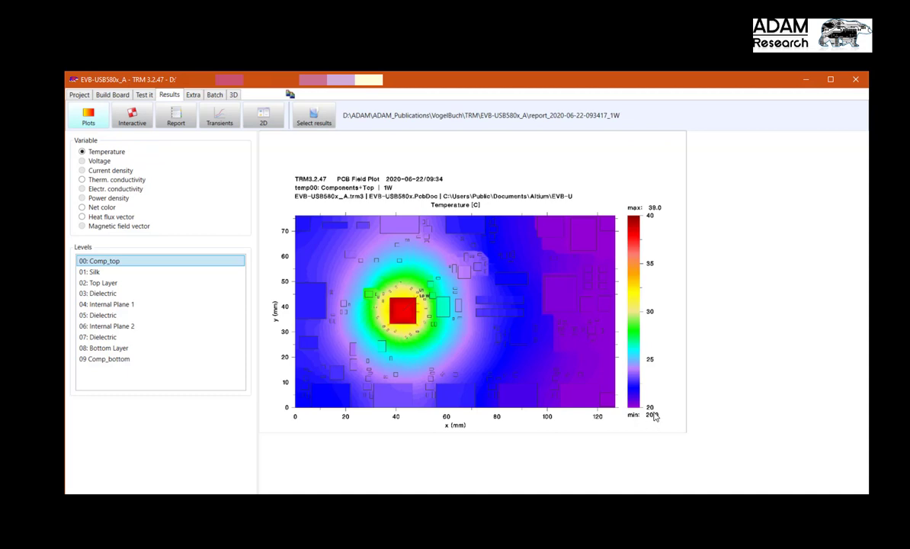
pyautogui.click(149, 282)
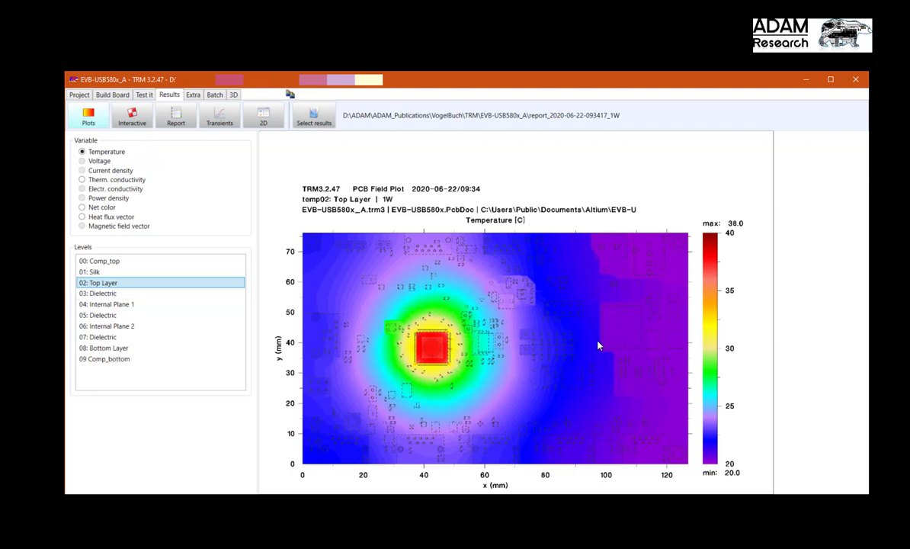
pyautogui.click(94, 305)
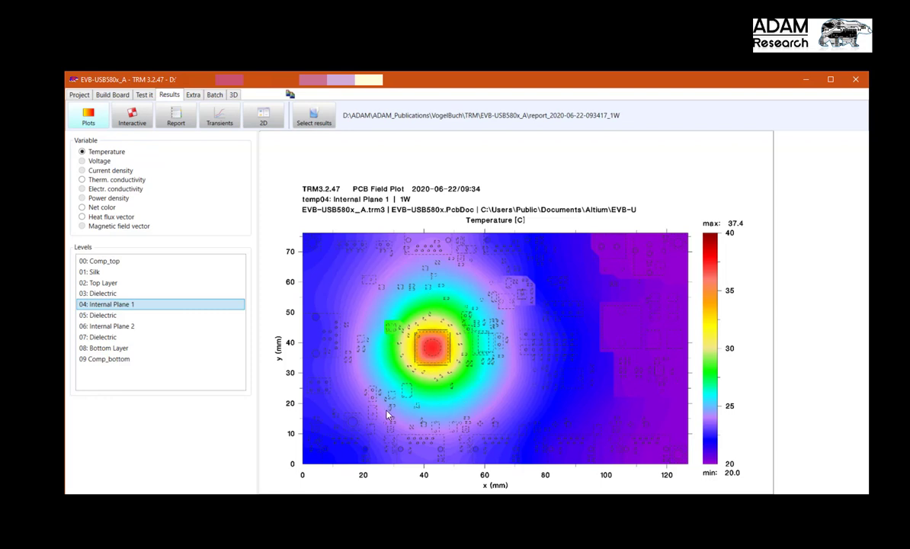
pyautogui.click(98, 327)
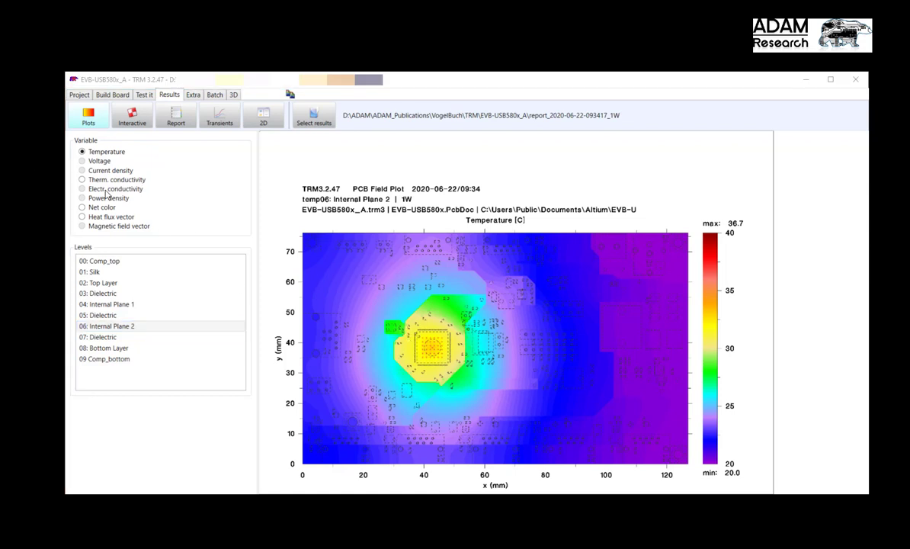
# - Show the thermal conductivity plots of Internal Plane 2 and Bottom Layer, then return to the Bottom Layer's temperature plot
pyautogui.click(80, 178)
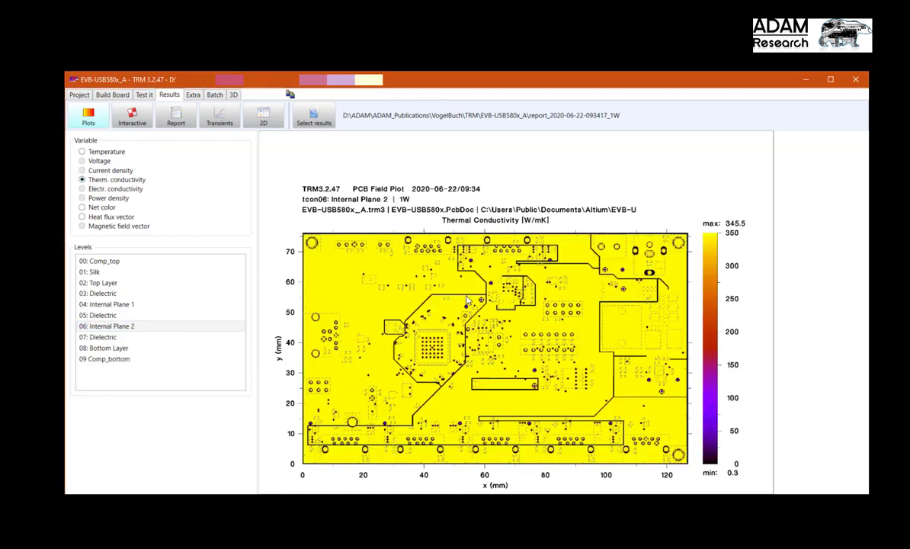
pyautogui.click(99, 348)
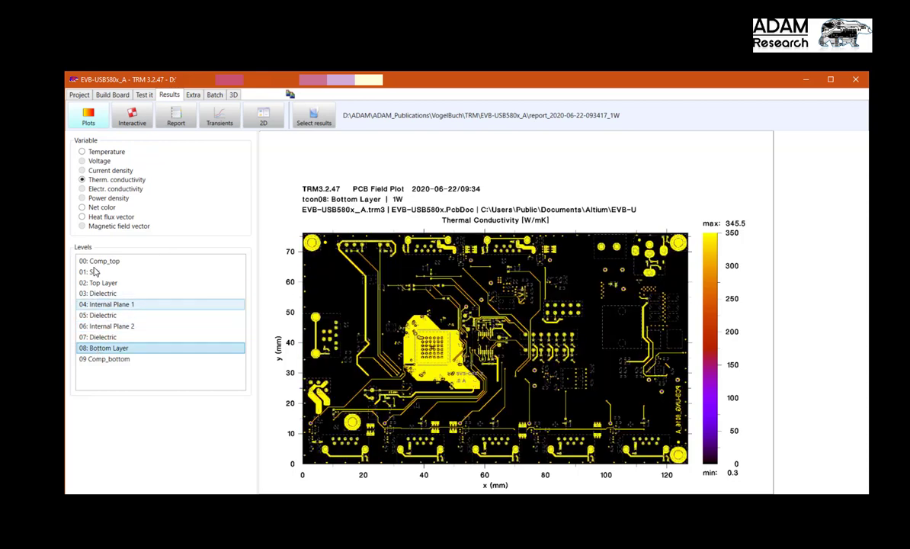
pyautogui.click(92, 153)
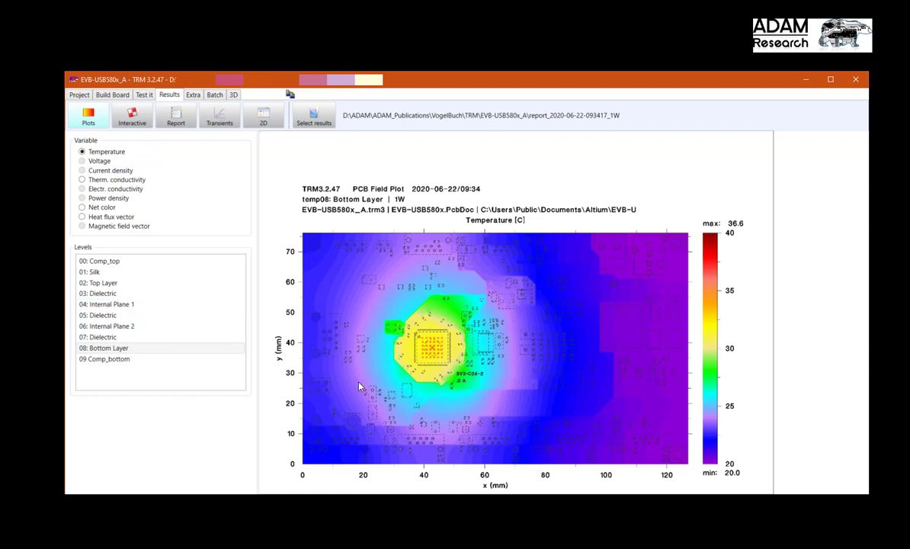
# - Examine the Internal Plane 2 temperature plot in close-up around the heated chip
pyautogui.click(111, 326)
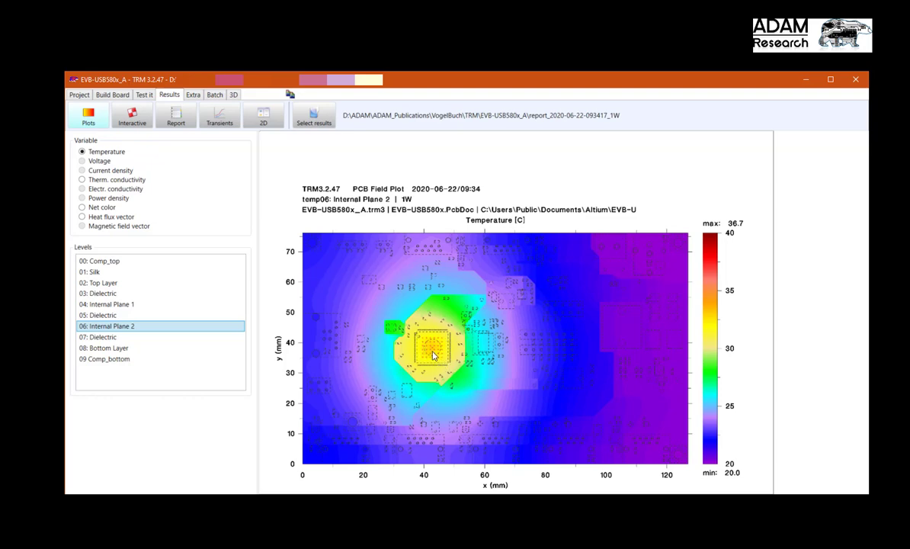
pyautogui.scroll(1, 432, 366)
pyautogui.scroll(3, 473, 398)
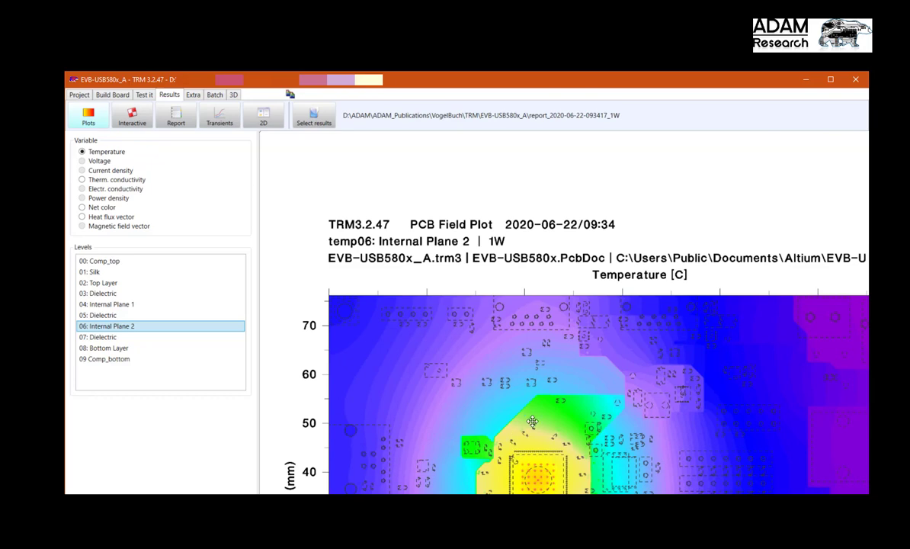
pyautogui.scroll(2, 494, 371)
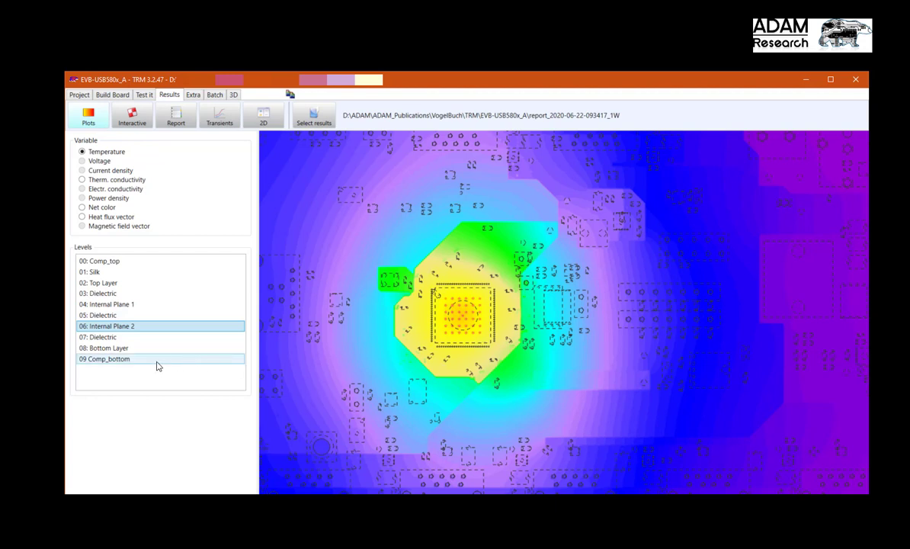
# - Compare the temperature plots of Internal Plane 1, Internal Plane 2 and Bottom Layer
pyautogui.click(104, 305)
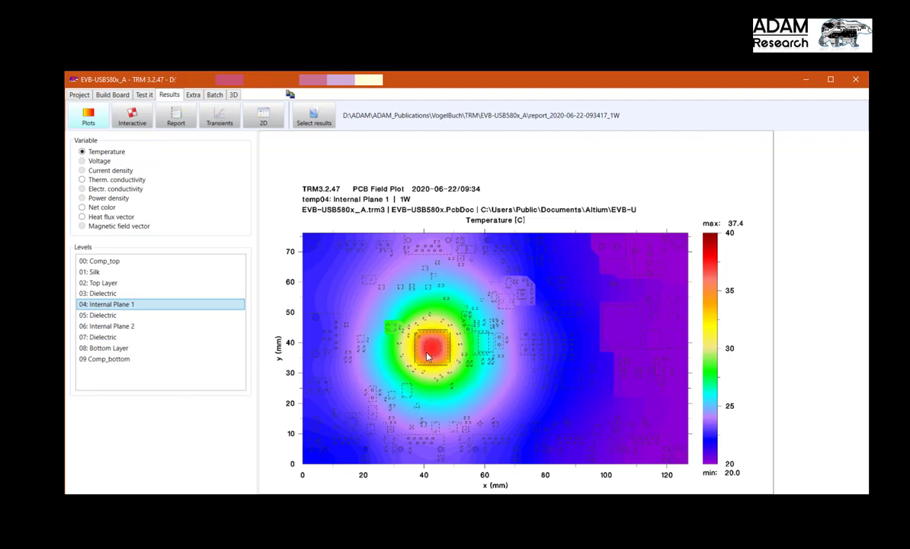
pyautogui.click(106, 327)
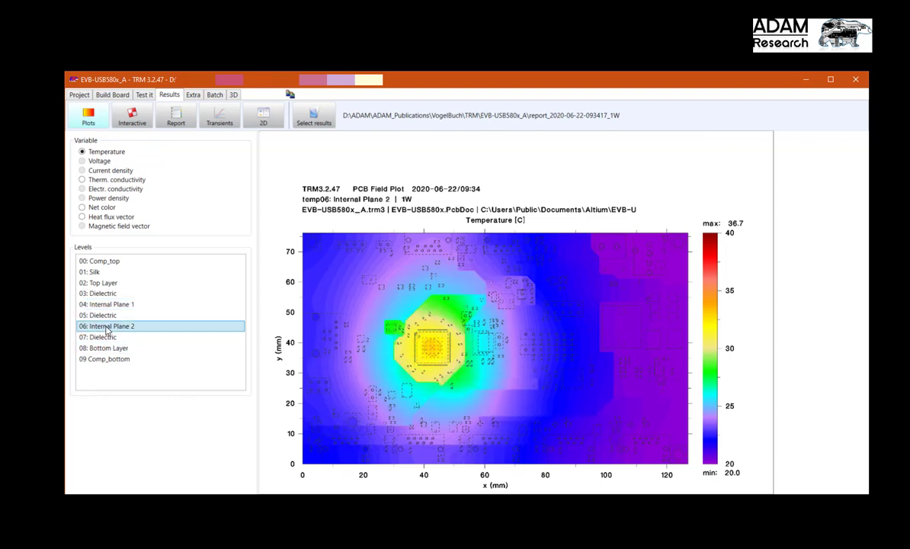
pyautogui.click(98, 347)
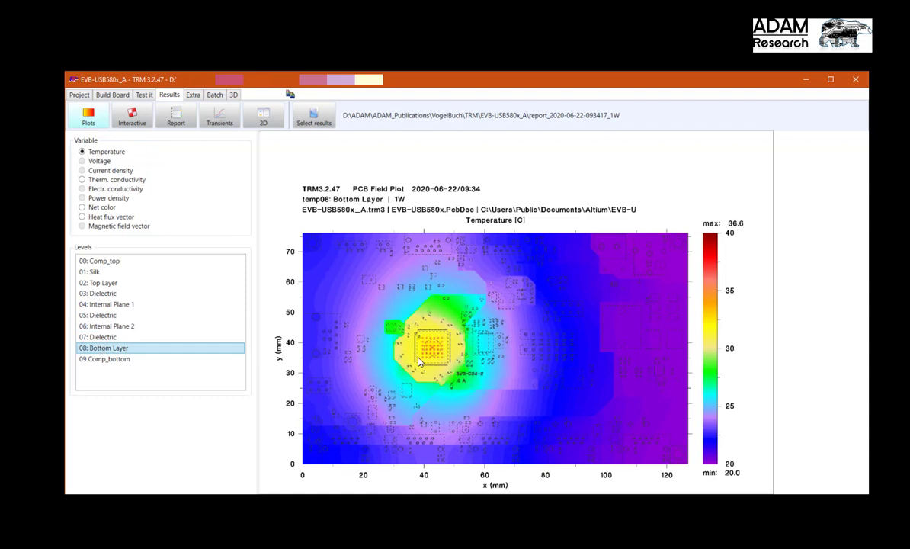